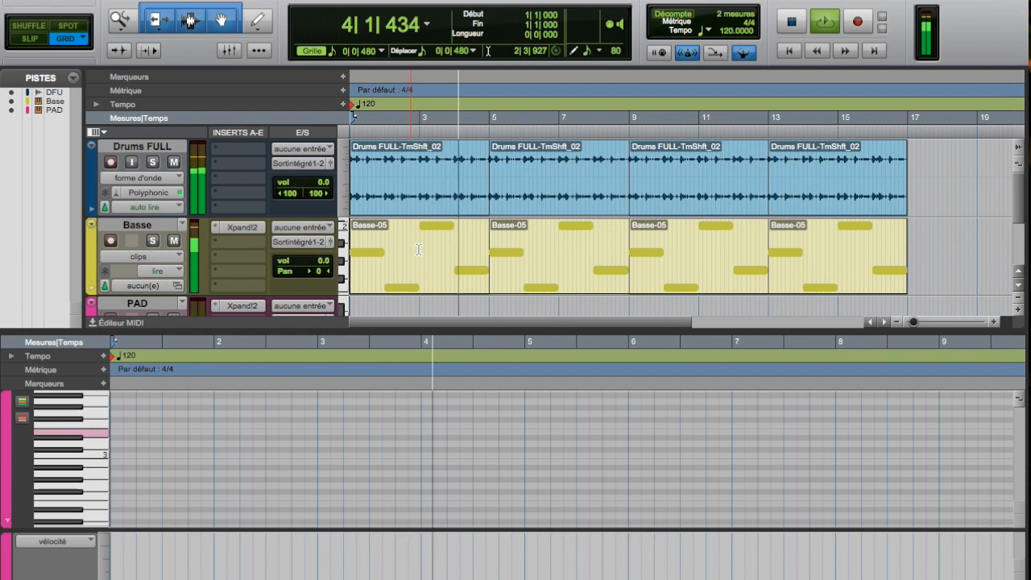
Stop playback and enter a short A3–C4–E4 chord at the start of bar 1 on the PAD track.
{"action": "key", "text": "space"}
{"action": "scroll", "coordinate": [418, 250], "scroll_direction": "down", "scroll_amount": 2}
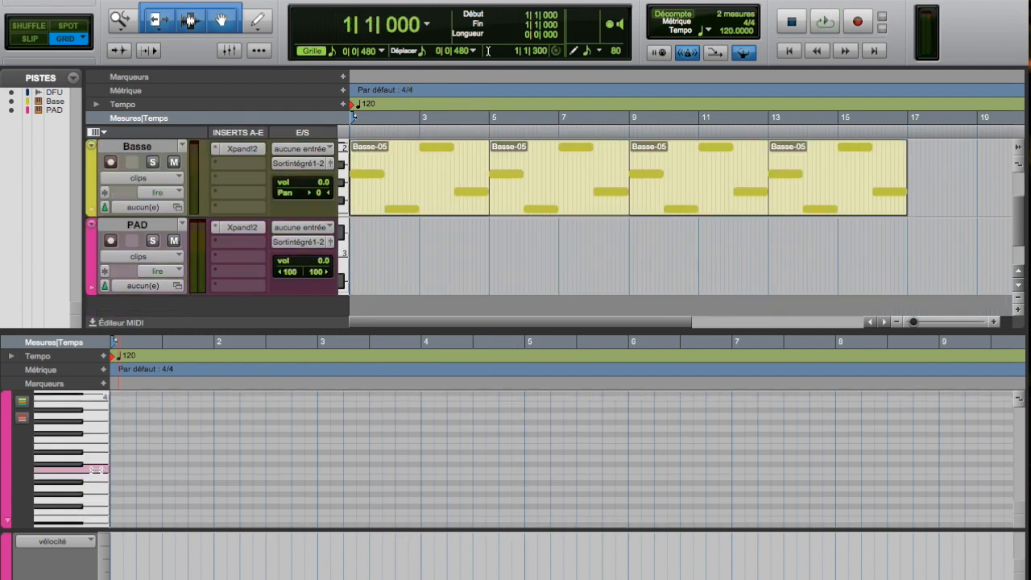
{"action": "scroll", "coordinate": [96, 476], "scroll_direction": "down", "scroll_amount": 3}
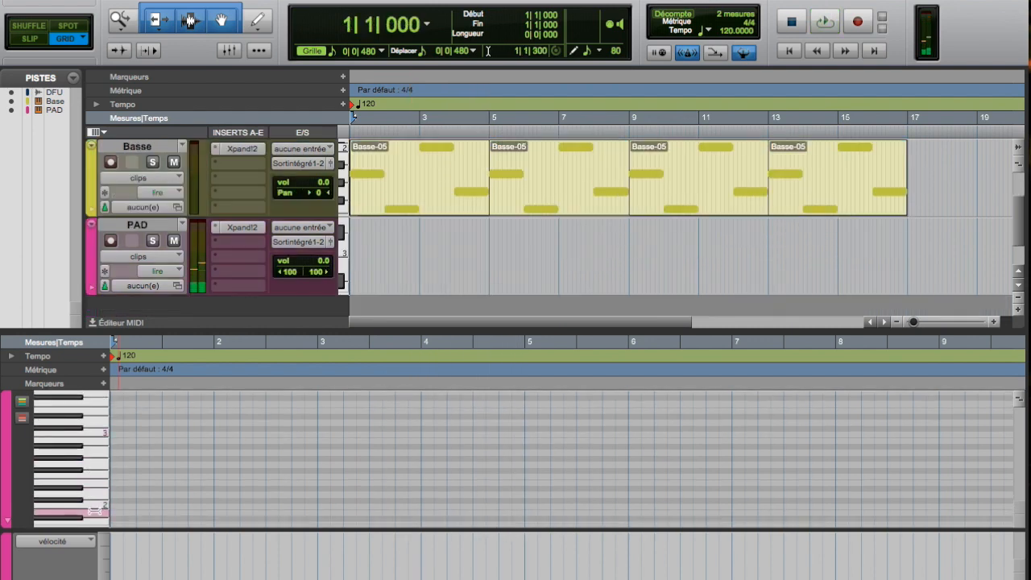
{"action": "scroll", "coordinate": [93, 505], "scroll_direction": "up", "scroll_amount": 2}
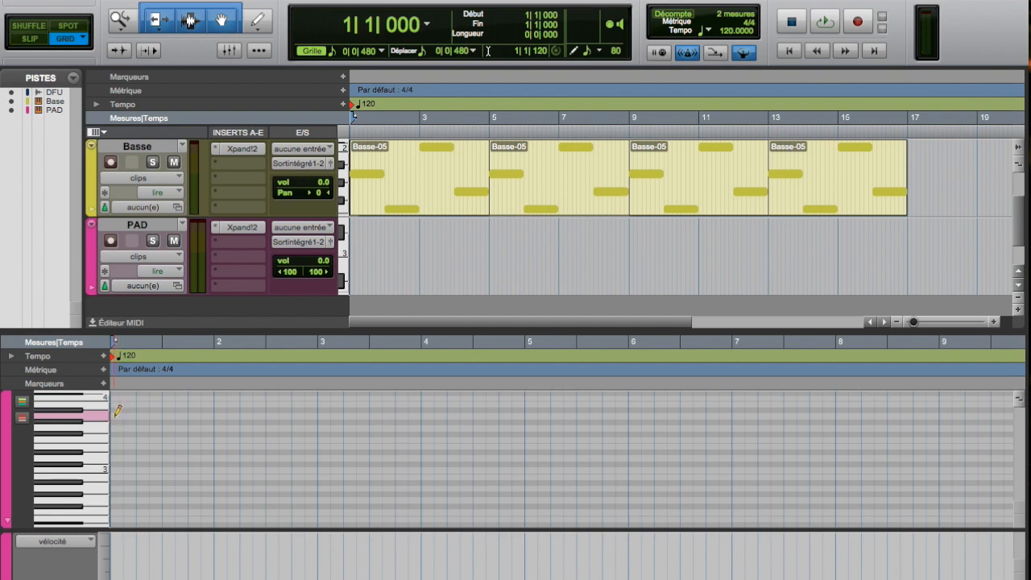
{"action": "left_click", "coordinate": [115, 411]}
{"action": "scroll", "coordinate": [115, 419], "scroll_direction": "up", "scroll_amount": 2}
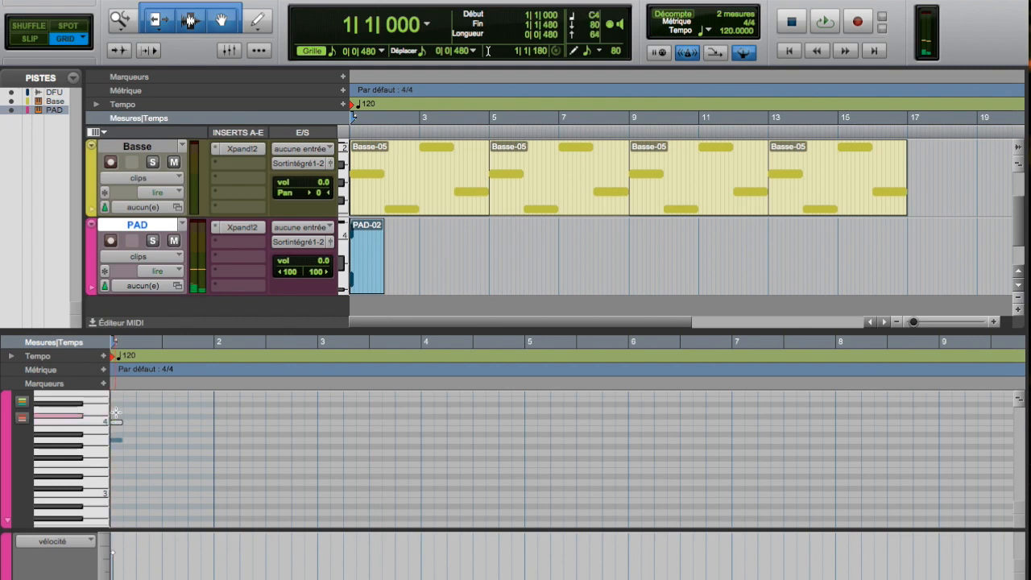
{"action": "scroll", "coordinate": [117, 407], "scroll_direction": "up", "scroll_amount": 1}
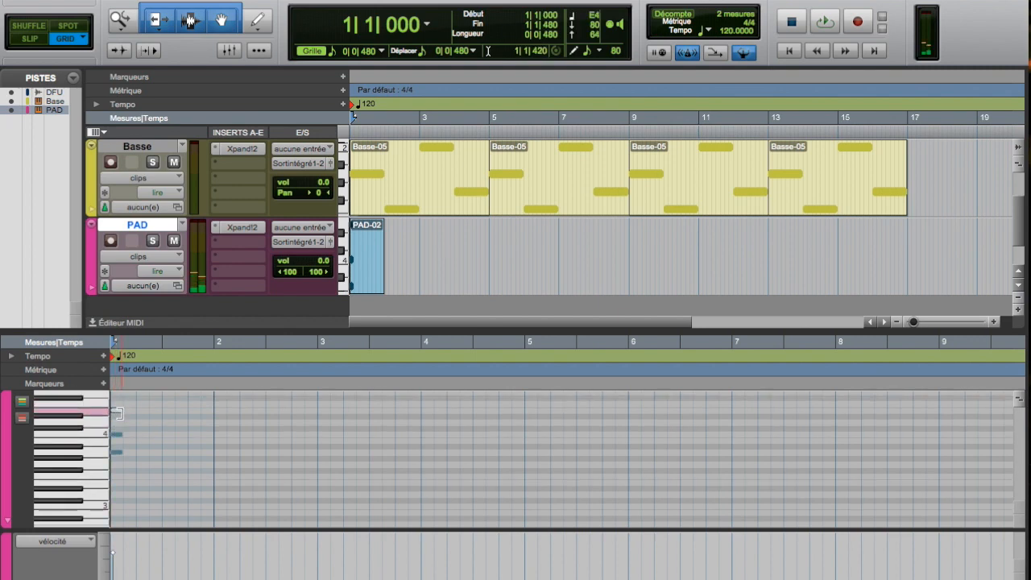
Enter short PAD chords on the downbeats: F3–A3–C4 in bar 2 and C4–E4–G4 in bar 3.
{"action": "left_click", "coordinate": [220, 477]}
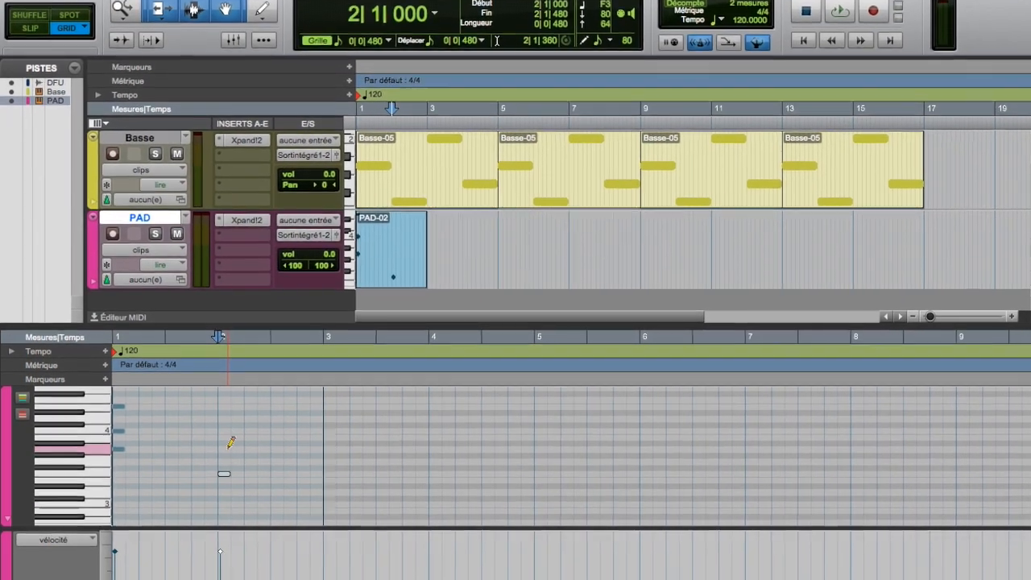
{"action": "left_click", "coordinate": [220, 452]}
{"action": "left_click", "coordinate": [228, 428]}
{"action": "left_click", "coordinate": [335, 428]}
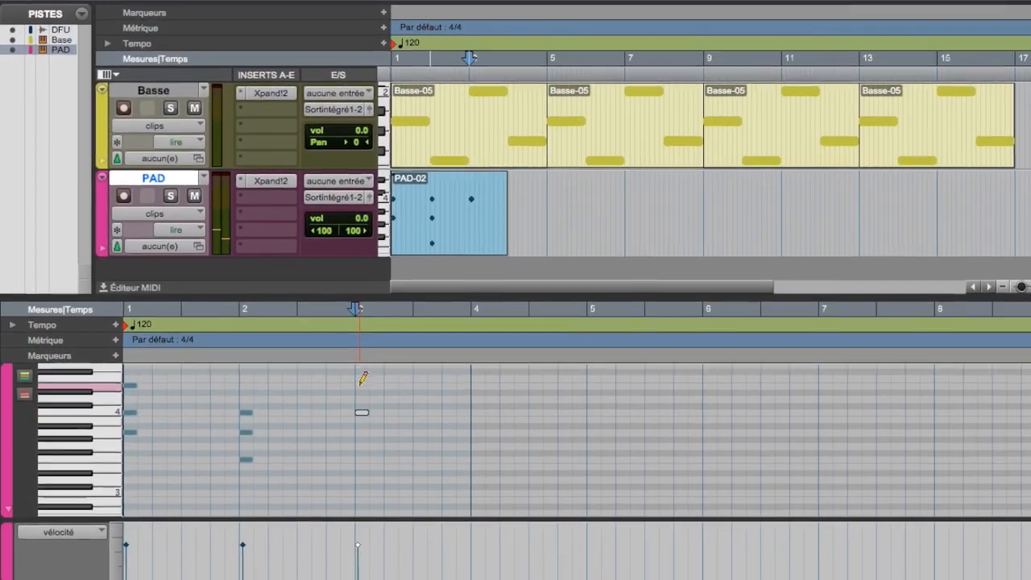
{"action": "left_click", "coordinate": [336, 403]}
{"action": "left_click", "coordinate": [372, 377]}
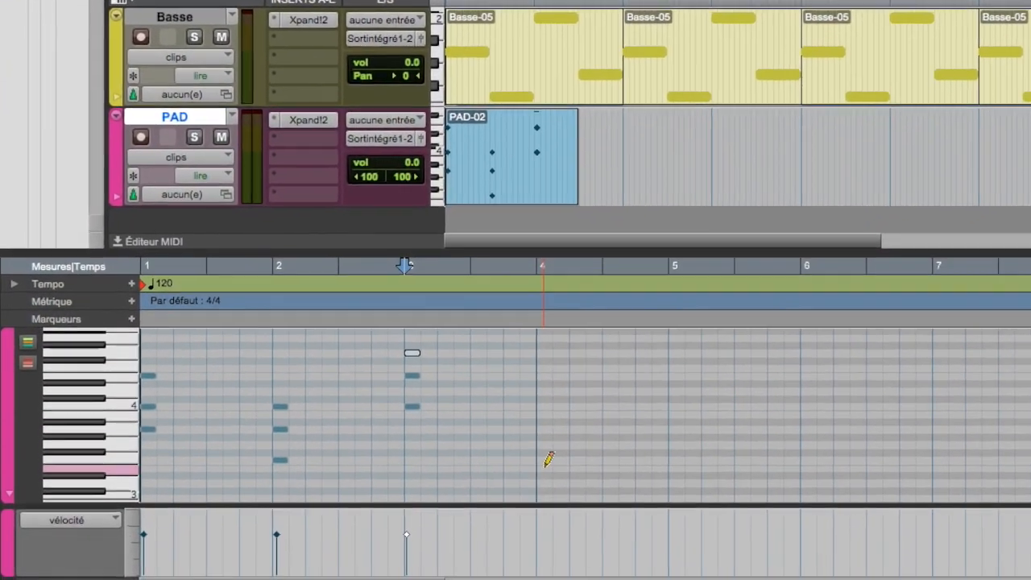
Enter a short G3–B3–D4 chord at the start of bar 4 on the PAD track.
{"action": "left_click", "coordinate": [494, 432]}
{"action": "left_click", "coordinate": [565, 405]}
{"action": "left_click", "coordinate": [566, 382]}
Lengthen the notes of the chords in bars 1 to 4 so each chord fills its whole bar.
{"action": "left_click_drag", "start_coordinate": [161, 368], "coordinate": [330, 364]}
{"action": "left_click_drag", "start_coordinate": [184, 390], "coordinate": [330, 392]}
{"action": "left_click_drag", "start_coordinate": [344, 438], "coordinate": [490, 363]}
{"action": "left_click_drag", "start_coordinate": [504, 374], "coordinate": [498, 287]}
{"action": "left_click_drag", "start_coordinate": [593, 275], "coordinate": [759, 276]}
{"action": "left_click_drag", "start_coordinate": [806, 434], "coordinate": [769, 284]}
{"action": "left_click_drag", "start_coordinate": [779, 328], "coordinate": [946, 317]}
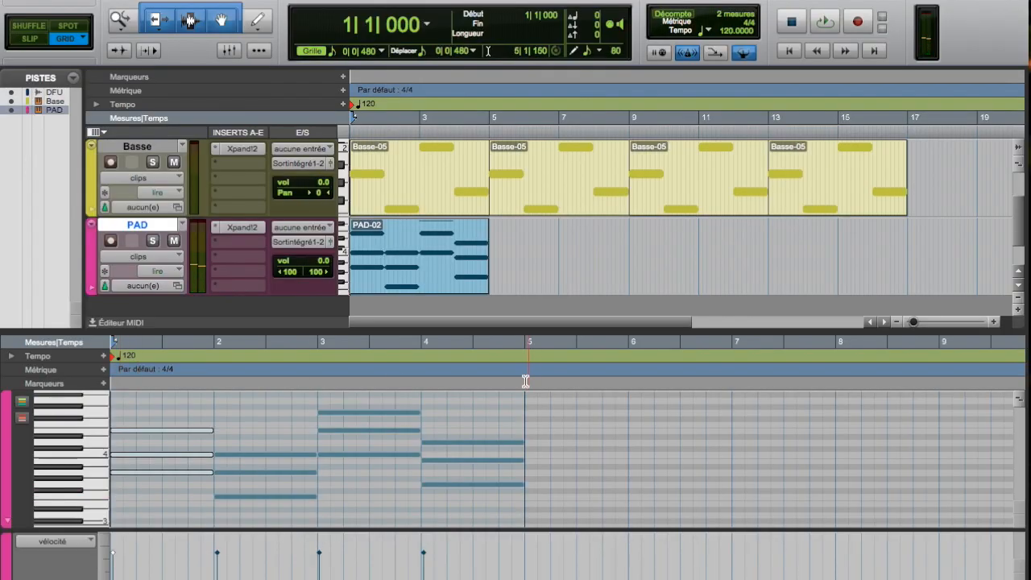
Paste a copy of the bar 1 chord and align it to the start of bar 5.
{"action": "left_click", "coordinate": [524, 383]}
{"action": "left_click", "coordinate": [534, 410]}
{"action": "key", "text": "ctrl+v"}
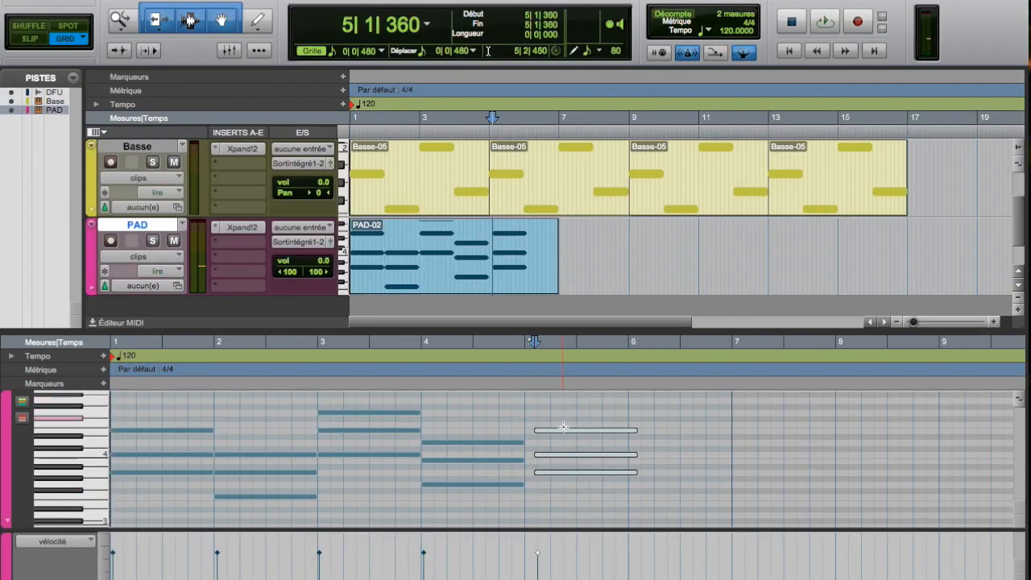
{"action": "left_click_drag", "start_coordinate": [560, 440], "coordinate": [559, 440]}
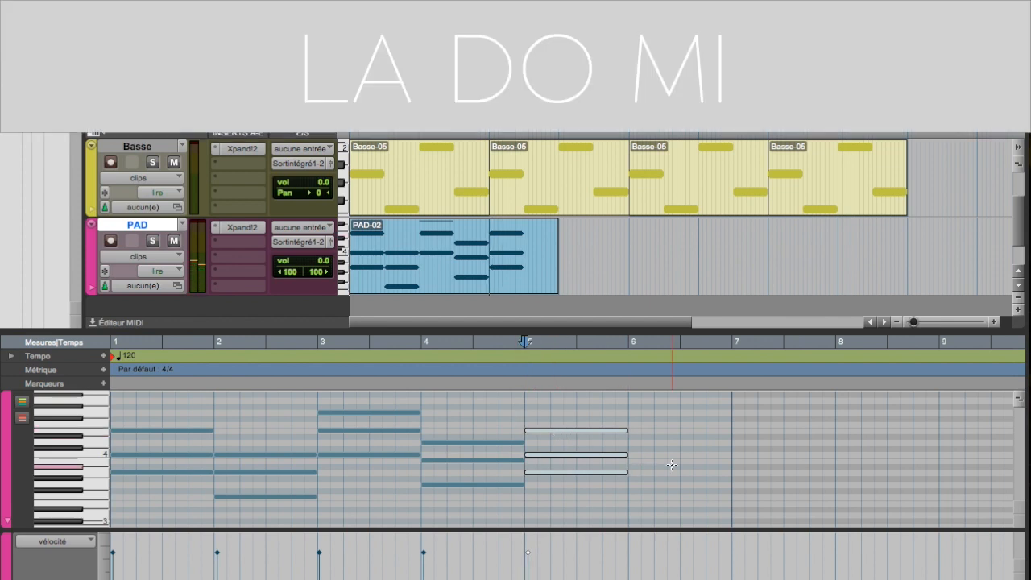
Enter an A3–C4–F4 chord in bar 6 and extend its notes to the full bar.
{"action": "left_click", "coordinate": [635, 472]}
{"action": "left_click", "coordinate": [633, 425]}
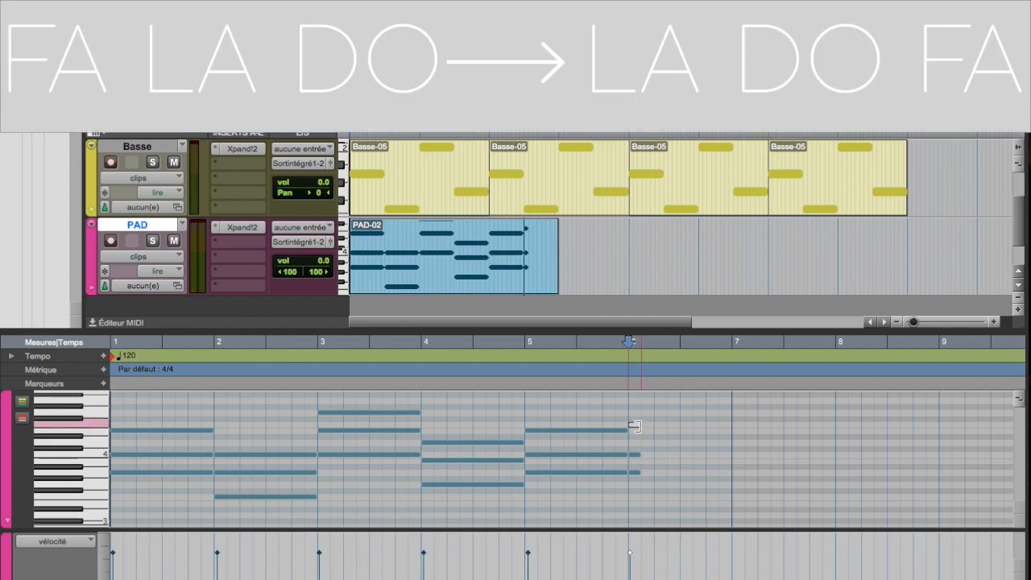
{"action": "left_click_drag", "start_coordinate": [646, 450], "coordinate": [732, 466]}
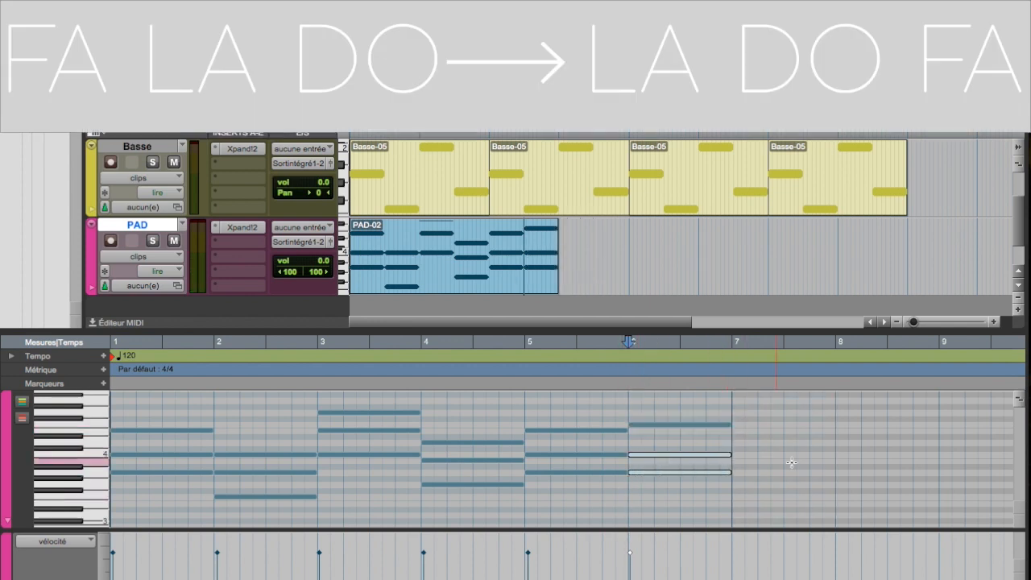
Draw full-bar chords G3–C4–E4 in bar 7 and G3–B3–D4 in bar 8.
{"action": "left_click_drag", "start_coordinate": [741, 485], "coordinate": [834, 485]}
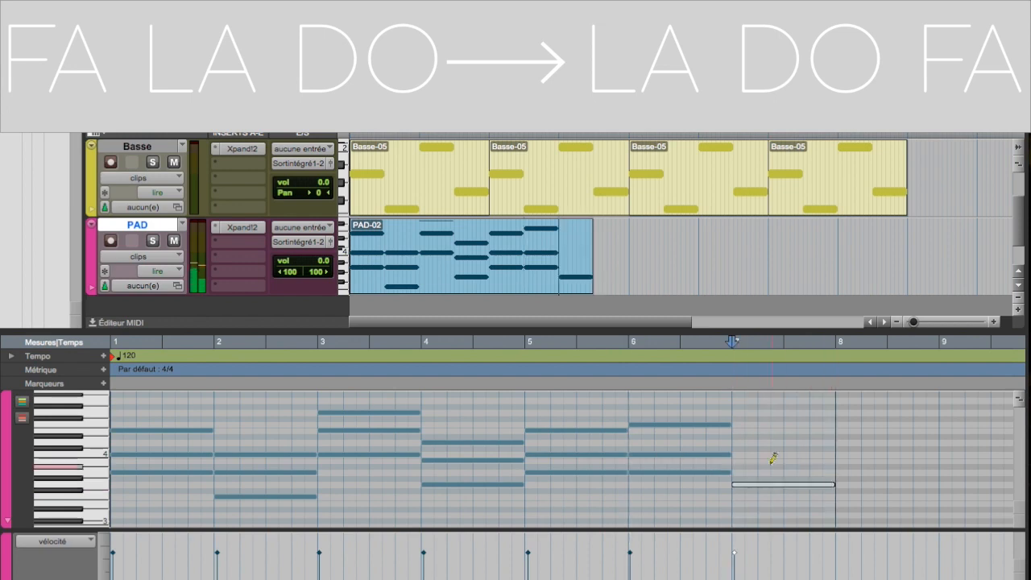
{"action": "left_click", "coordinate": [738, 454]}
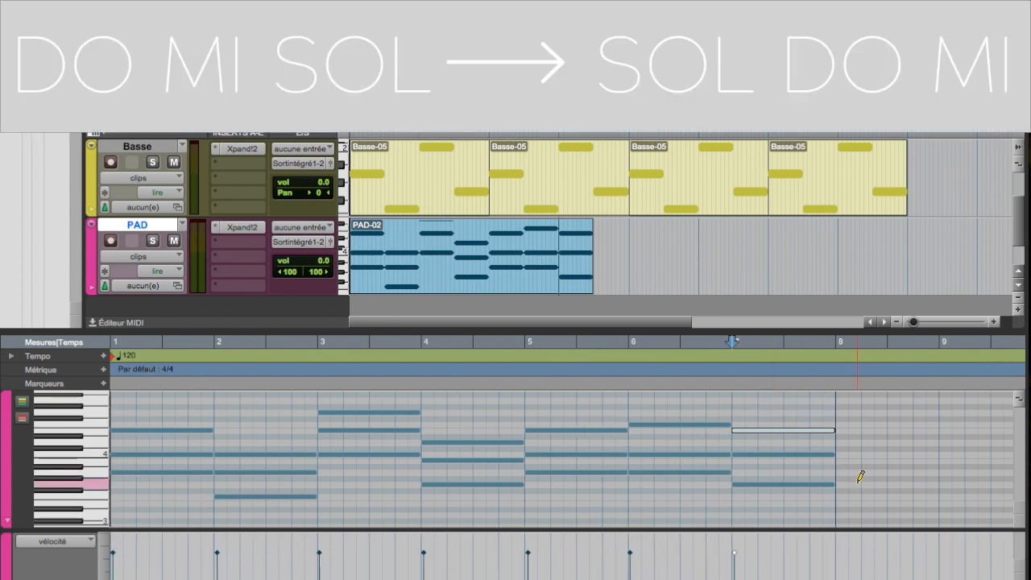
{"action": "left_click_drag", "start_coordinate": [885, 477], "coordinate": [937, 481]}
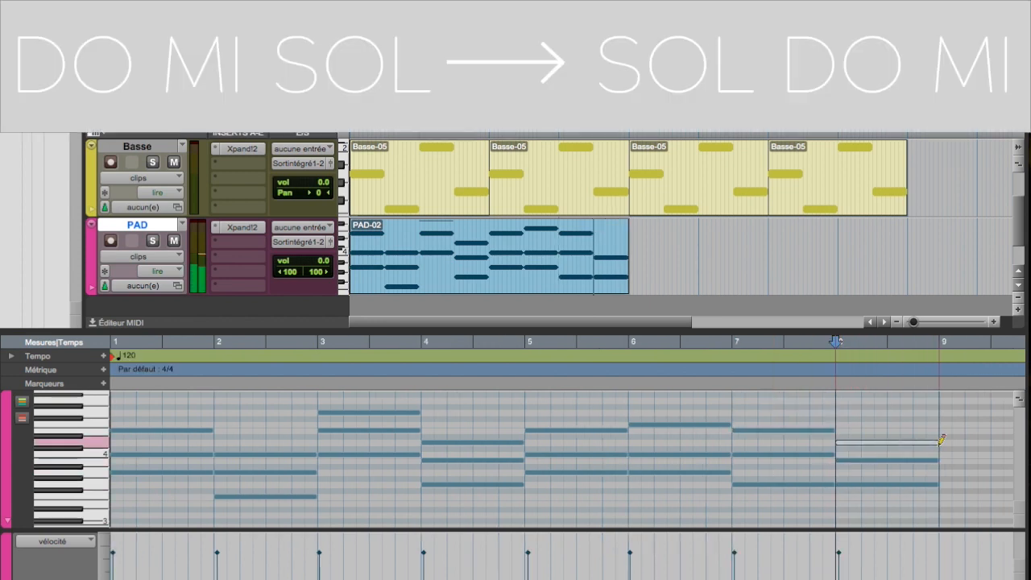
Enlarge the MIDI editor and play the arrangement from bar 5 to hear the second set of PAD chords.
{"action": "left_click_drag", "start_coordinate": [543, 331], "coordinate": [546, 254]}
{"action": "key", "text": "space"}
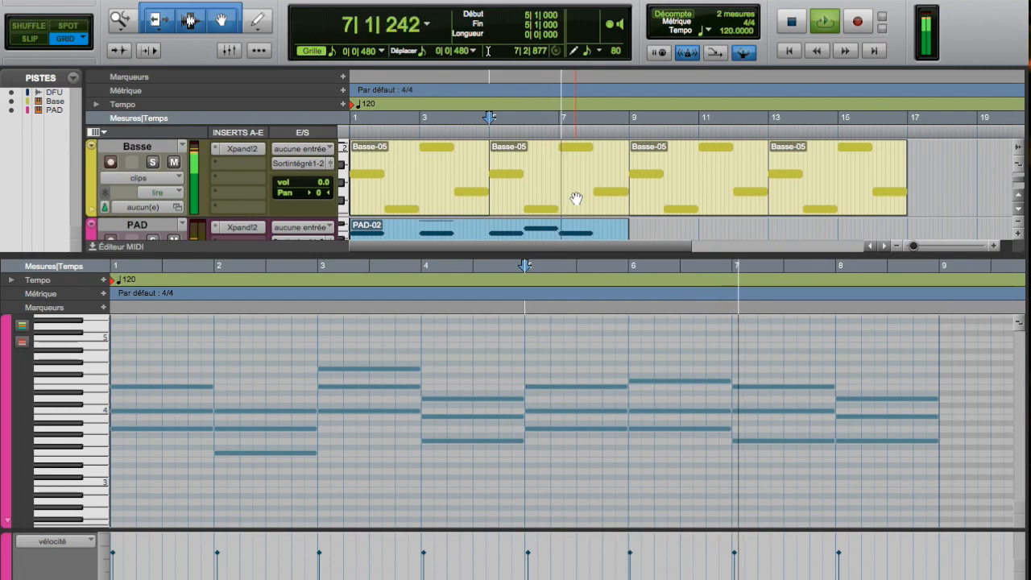
{"action": "scroll", "coordinate": [617, 150], "scroll_direction": "down", "scroll_amount": 1}
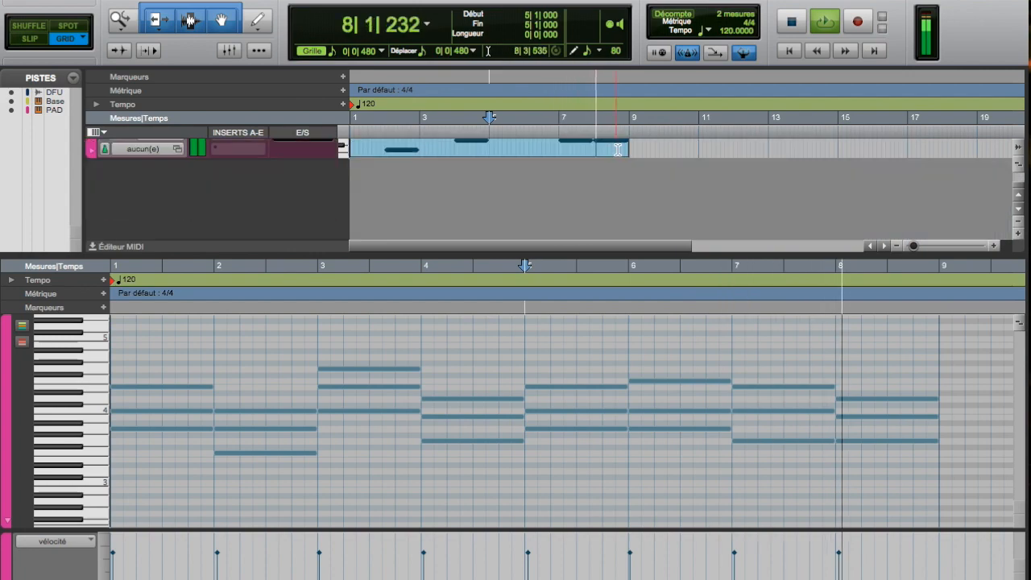
{"action": "scroll", "coordinate": [617, 150], "scroll_direction": "up", "scroll_amount": 2}
{"action": "scroll", "coordinate": [618, 150], "scroll_direction": "down", "scroll_amount": 2}
{"action": "scroll", "coordinate": [618, 150], "scroll_direction": "up", "scroll_amount": 1}
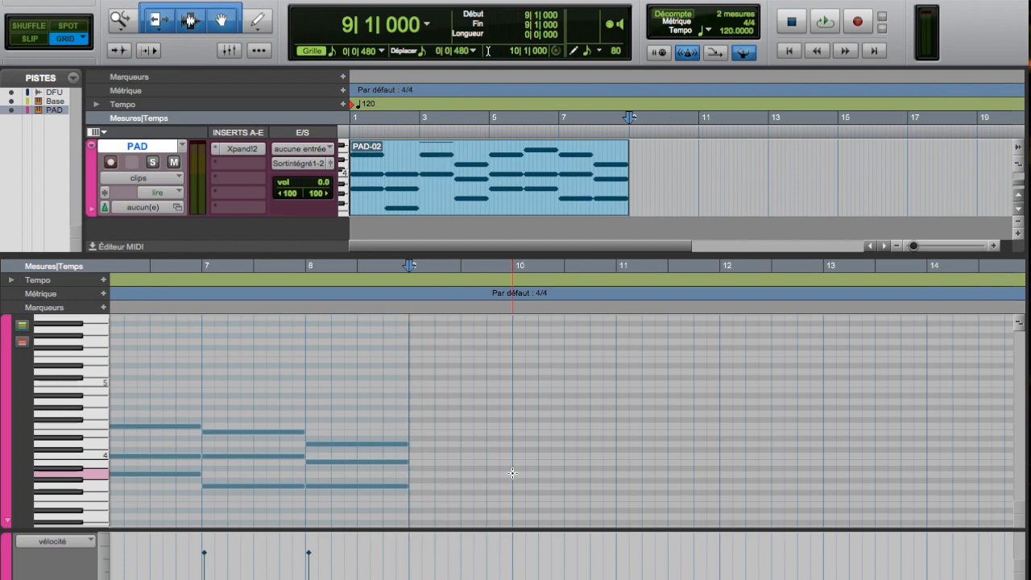
Draw a full-bar E3–A3–D4 chord in bar 9 of the PAD clip.
{"action": "scroll", "coordinate": [513, 473], "scroll_direction": "down", "scroll_amount": 3}
{"action": "scroll", "coordinate": [469, 467], "scroll_direction": "down", "scroll_amount": 2}
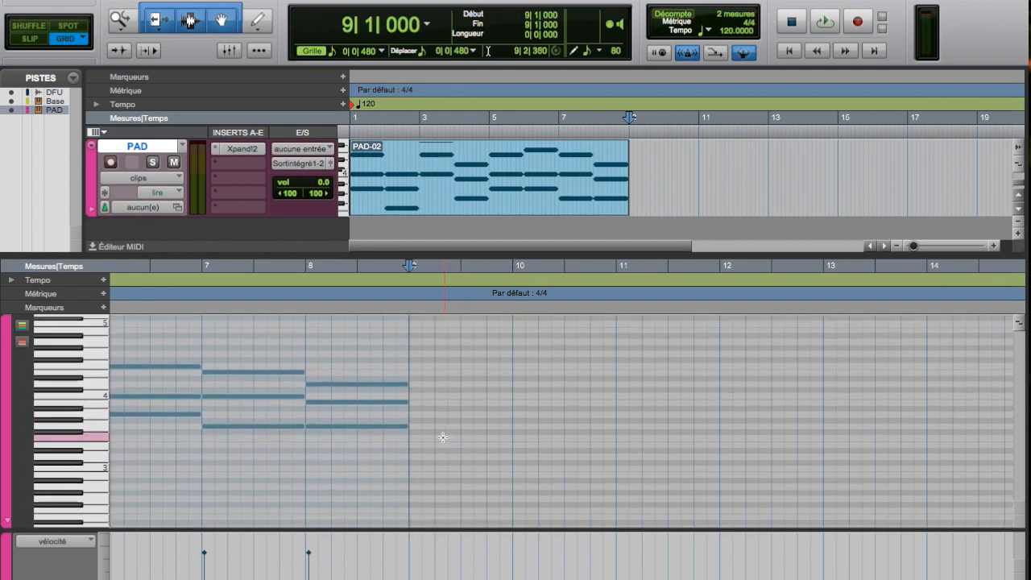
{"action": "left_click_drag", "start_coordinate": [424, 439], "coordinate": [511, 438]}
{"action": "left_click_drag", "start_coordinate": [417, 406], "coordinate": [507, 407]}
{"action": "left_click_drag", "start_coordinate": [445, 386], "coordinate": [511, 387]}
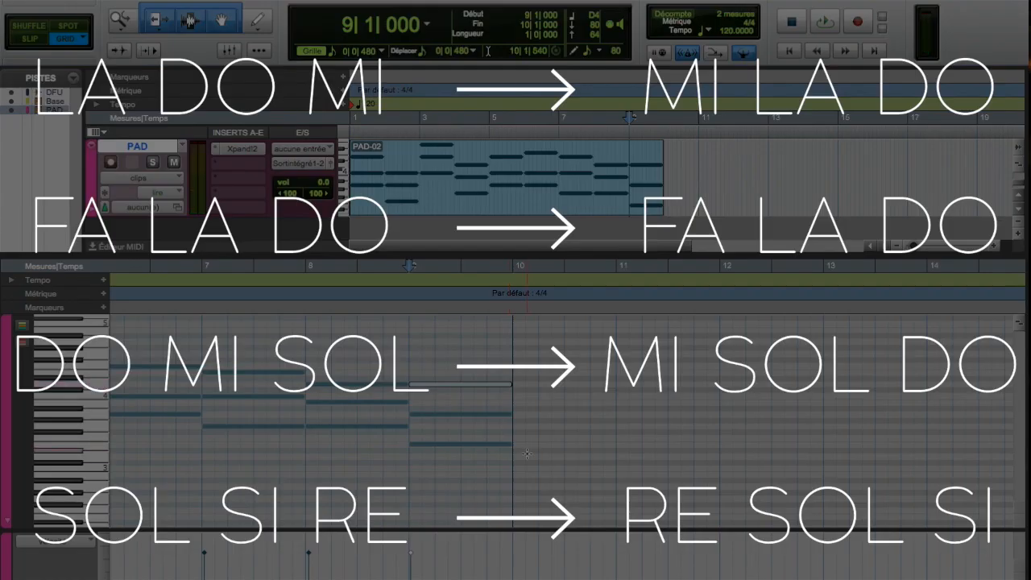
Draw full-bar notes F3, A3 and D4 in bar 10, and E3 and G3 in bar 11.
{"action": "left_click_drag", "start_coordinate": [521, 439], "coordinate": [622, 439]}
{"action": "left_click", "coordinate": [519, 414]}
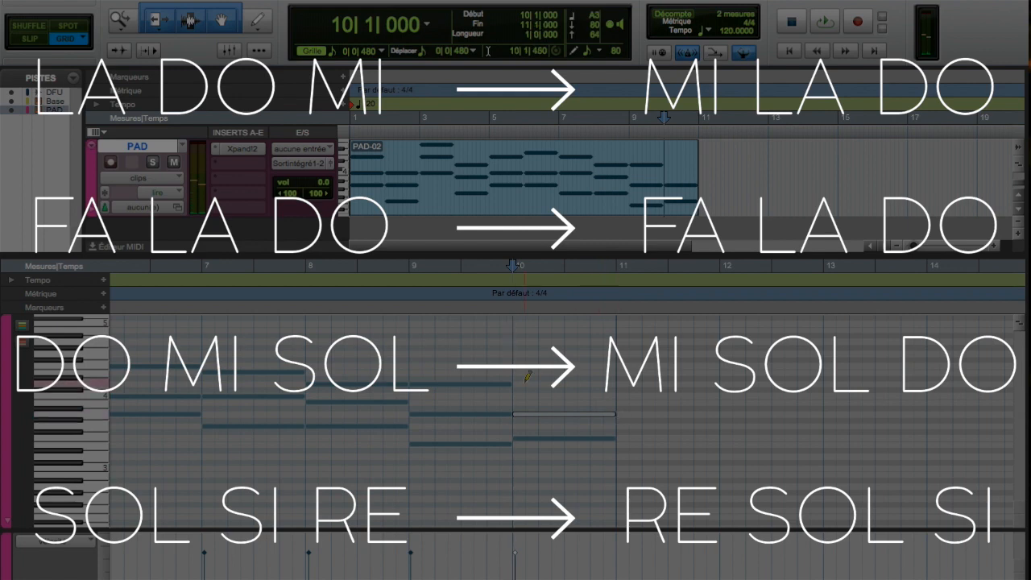
{"action": "left_click", "coordinate": [630, 444]}
{"action": "left_click", "coordinate": [626, 426]}
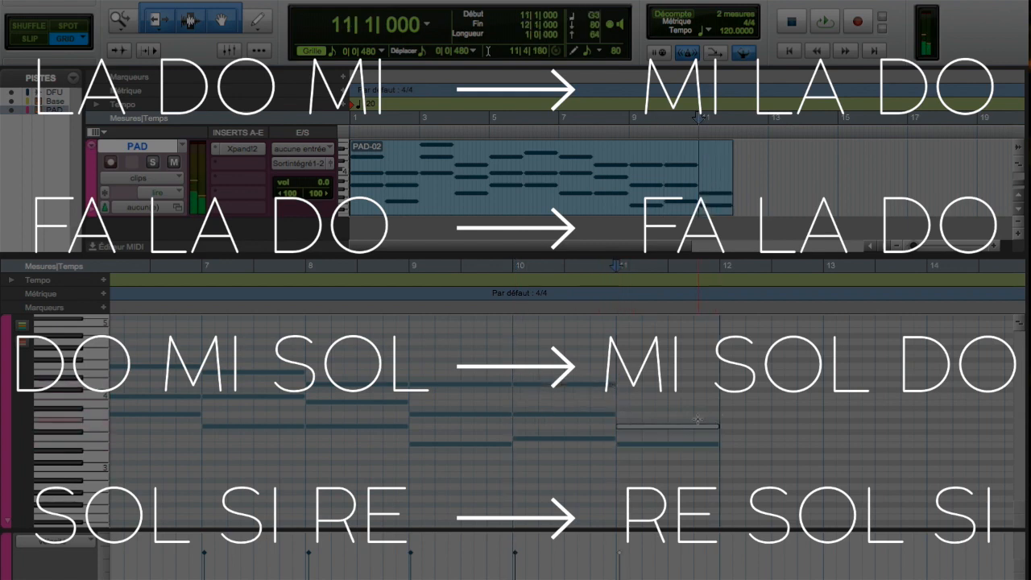
Put the highest notes of bars 9 to 11 on C4 and briefly play from bar 9.
{"action": "left_click", "coordinate": [591, 395]}
{"action": "left_click", "coordinate": [507, 397]}
{"action": "left_click_drag", "start_coordinate": [619, 396], "coordinate": [716, 397]}
{"action": "left_click", "coordinate": [410, 311]}
{"action": "key", "text": "space"}
{"action": "key", "text": "space"}
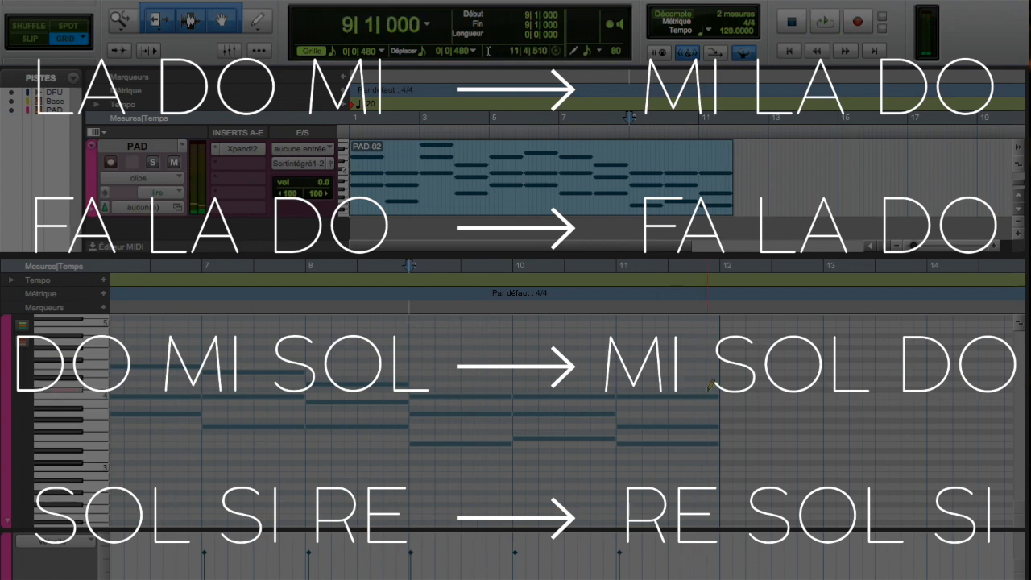
Enter a full-bar D3–G3–B3 chord in bar 12 and play the progression from bar 9.
{"action": "left_click", "coordinate": [734, 454]}
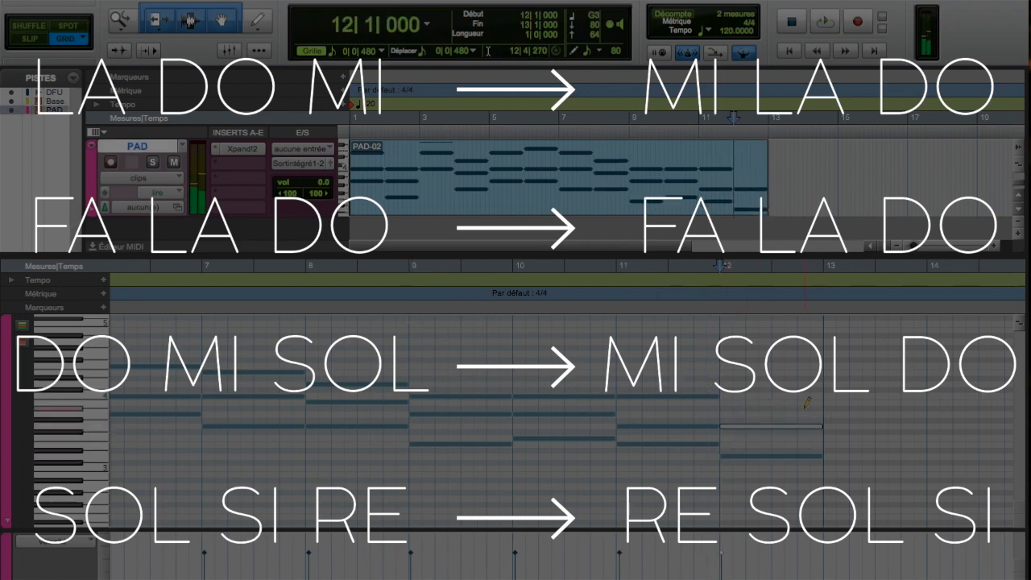
{"action": "left_click", "coordinate": [410, 311]}
{"action": "key", "text": "space"}
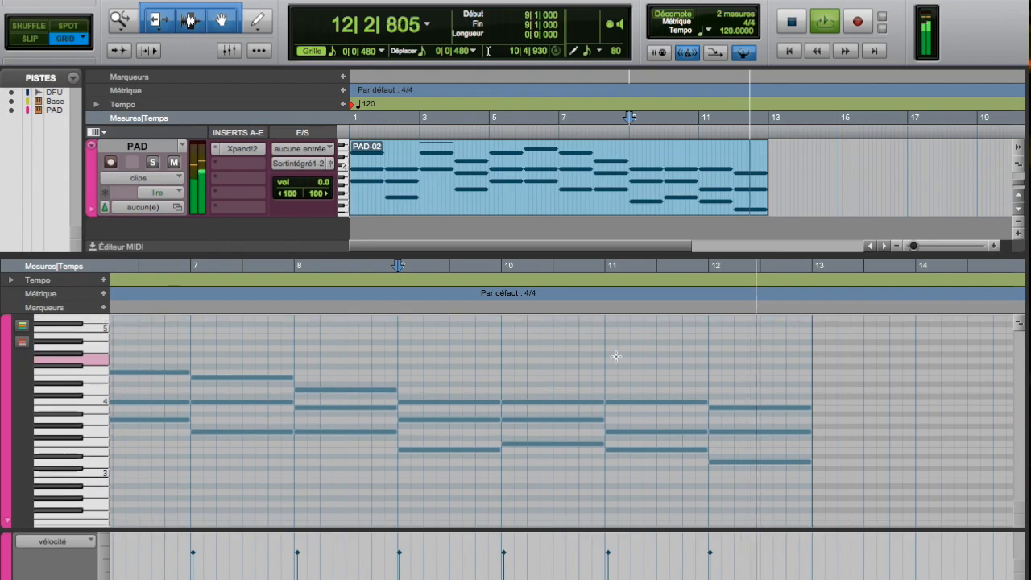
Draw full-bar chords C4–E4–A4 in bar 13 and C4–F4–A4 in bar 14.
{"action": "left_click_drag", "start_coordinate": [440, 407], "coordinate": [533, 408]}
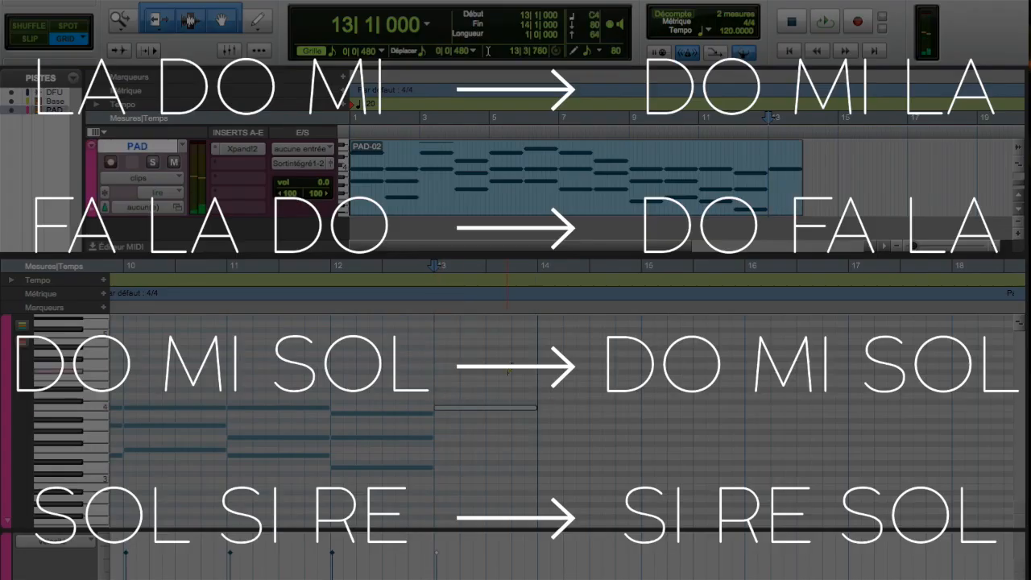
{"action": "left_click_drag", "start_coordinate": [440, 384], "coordinate": [534, 384]}
{"action": "left_click_drag", "start_coordinate": [439, 353], "coordinate": [534, 353]}
{"action": "left_click_drag", "start_coordinate": [542, 408], "coordinate": [637, 407]}
{"action": "left_click_drag", "start_coordinate": [543, 378], "coordinate": [637, 378]}
{"action": "left_click_drag", "start_coordinate": [543, 353], "coordinate": [637, 353]}
Draw full-bar chords C4–E4–G4 in bar 15 and B3–D4–G4 in bar 16, and play from bar 13.
{"action": "left_click_drag", "start_coordinate": [647, 407], "coordinate": [740, 408]}
{"action": "left_click_drag", "start_coordinate": [646, 384], "coordinate": [740, 383]}
{"action": "left_click_drag", "start_coordinate": [646, 366], "coordinate": [740, 366]}
{"action": "left_click_drag", "start_coordinate": [746, 413], "coordinate": [846, 413]}
{"action": "left_click_drag", "start_coordinate": [746, 396], "coordinate": [846, 396]}
{"action": "left_click_drag", "start_coordinate": [746, 366], "coordinate": [846, 366]}
{"action": "key", "text": "space"}
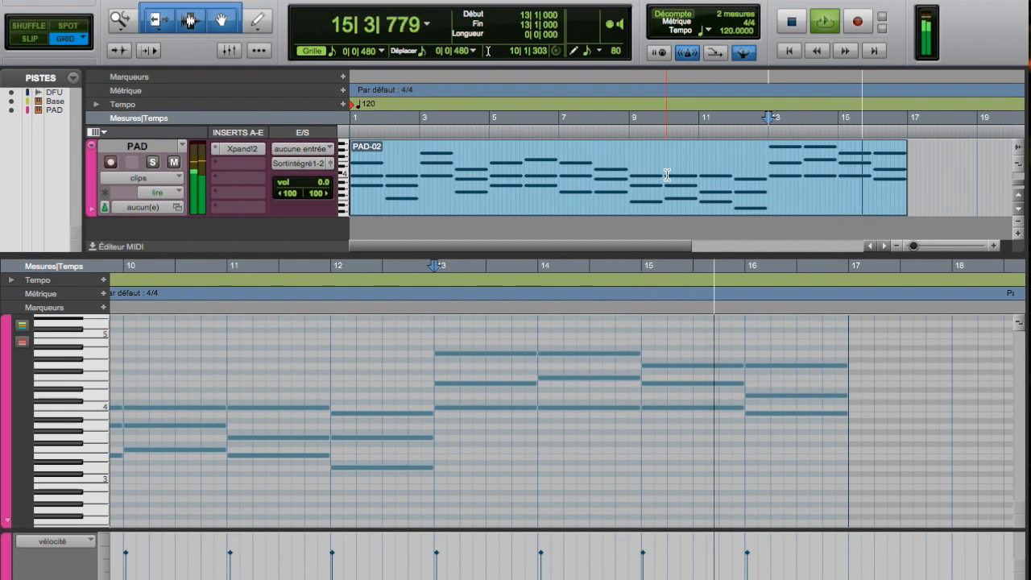
{"action": "key", "text": "space"}
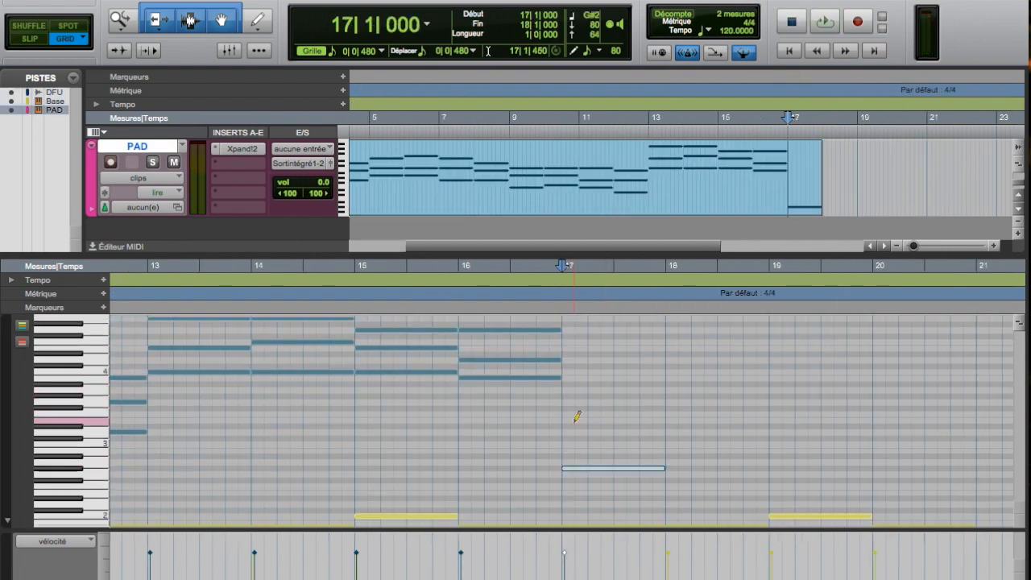
Draw wide-spaced full-bar chords G#2–F3–B3 in bar 17 and G#2–E3–B3 in bar 18.
{"action": "left_click", "coordinate": [577, 420]}
{"action": "left_click", "coordinate": [610, 378]}
{"action": "left_click_drag", "start_coordinate": [672, 468], "coordinate": [762, 468]}
{"action": "left_click_drag", "start_coordinate": [673, 432], "coordinate": [762, 432]}
{"action": "left_click_drag", "start_coordinate": [673, 378], "coordinate": [761, 378]}
{"action": "left_click_drag", "start_coordinate": [717, 433], "coordinate": [718, 437]}
{"action": "left_click_drag", "start_coordinate": [718, 437], "coordinate": [718, 444]}
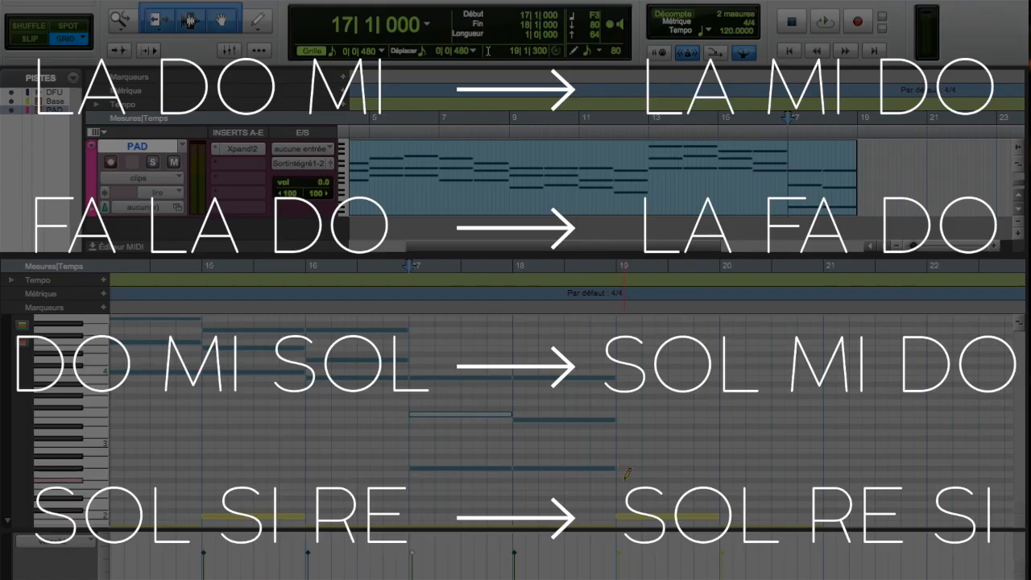
Draw wide-spaced full-bar chords G2–E3–B3 in bar 19 and G2–D3–B3 in bar 20.
{"action": "left_click_drag", "start_coordinate": [626, 474], "coordinate": [717, 474]}
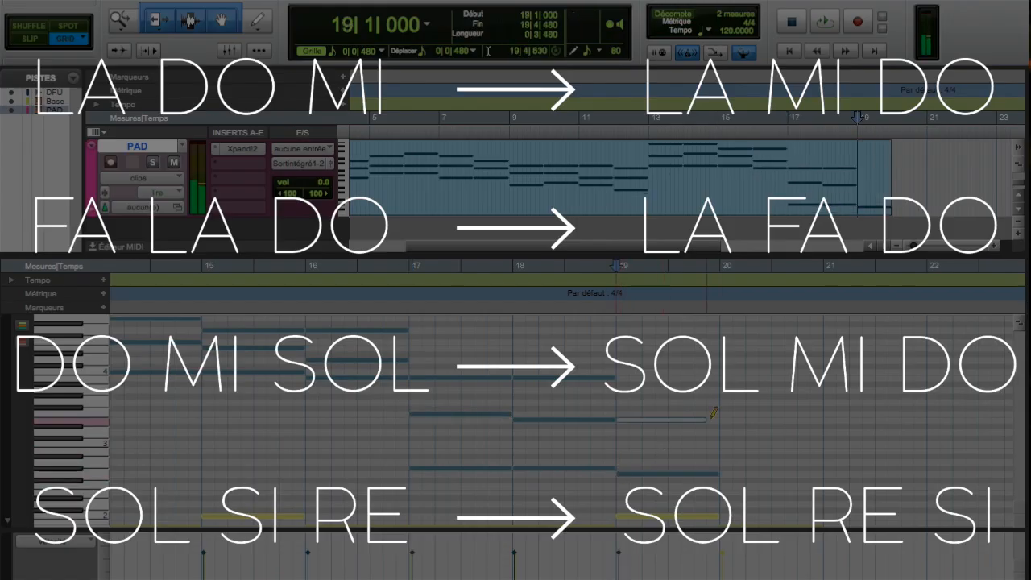
{"action": "left_click_drag", "start_coordinate": [711, 419], "coordinate": [719, 420]}
{"action": "left_click_drag", "start_coordinate": [619, 378], "coordinate": [721, 378]}
{"action": "left_click_drag", "start_coordinate": [721, 473], "coordinate": [822, 473]}
{"action": "left_click_drag", "start_coordinate": [721, 432], "coordinate": [822, 432]}
{"action": "left_click_drag", "start_coordinate": [722, 378], "coordinate": [820, 377]}
Raise the highest notes of bars 17 to 19 to C4 and play from bar 17.
{"action": "left_click_drag", "start_coordinate": [685, 386], "coordinate": [451, 370]}
{"action": "left_click_drag", "start_coordinate": [459, 378], "coordinate": [460, 371]}
{"action": "key", "text": "space"}
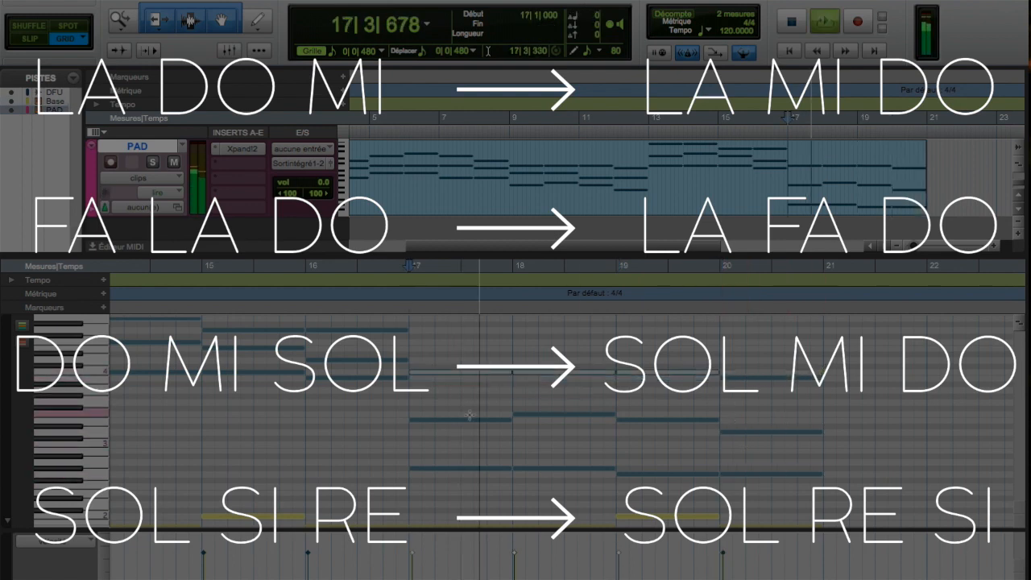
Stop playback and correct the lowest notes of bars 17 and 18 to A2.
{"action": "scroll", "coordinate": [459, 403], "scroll_direction": "right", "scroll_amount": 2}
{"action": "key", "text": "space"}
{"action": "left_click", "coordinate": [374, 433]}
{"action": "left_click", "coordinate": [373, 482]}
{"action": "key", "text": "space"}
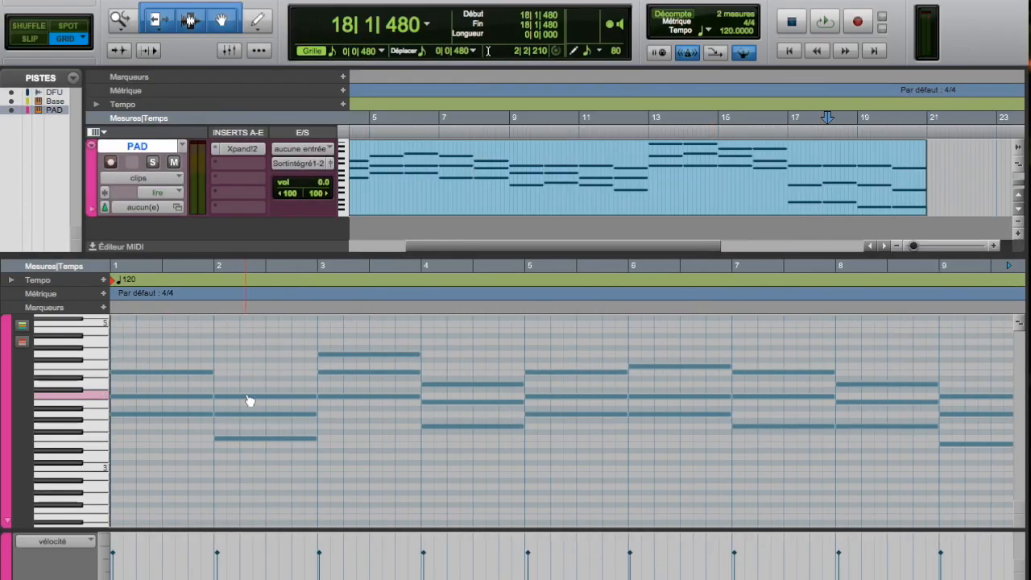
Join the repeated C4 notes across bars 1 to 3 and the repeated A3 notes across bars 1 and 2.
{"action": "double_click", "coordinate": [250, 396]}
{"action": "double_click", "coordinate": [346, 396]}
{"action": "double_click", "coordinate": [242, 415]}
{"action": "left_click_drag", "start_coordinate": [211, 414], "coordinate": [317, 415]}
Join the repeated notes in bars 5 to 8: C4 over bars 5–7, A3 over bars 5–6 and G3 over bars 7–8.
{"action": "scroll", "coordinate": [543, 419], "scroll_direction": "right", "scroll_amount": 5}
{"action": "double_click", "coordinate": [459, 396]}
{"action": "double_click", "coordinate": [556, 396]}
{"action": "left_click_drag", "start_coordinate": [403, 396], "coordinate": [611, 401]}
{"action": "double_click", "coordinate": [460, 414]}
{"action": "left_click_drag", "start_coordinate": [403, 414], "coordinate": [644, 427]}
{"action": "double_click", "coordinate": [596, 426]}
Join the remaining repeated neighbouring notes in bars 9 to 20 into single sustained notes.
{"action": "scroll", "coordinate": [516, 423], "scroll_direction": "right", "scroll_amount": 5}
{"action": "left_click_drag", "start_coordinate": [383, 396], "coordinate": [592, 398]}
{"action": "double_click", "coordinate": [636, 426]}
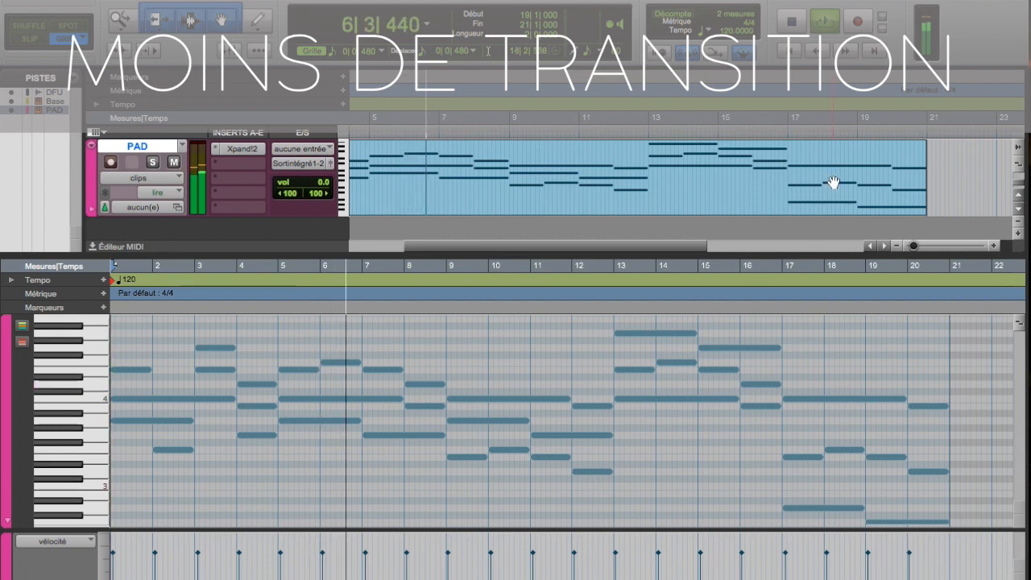
{"action": "scroll", "coordinate": [834, 183], "scroll_direction": "up", "scroll_amount": 3}
{"action": "scroll", "coordinate": [834, 184], "scroll_direction": "down", "scroll_amount": 2}
{"action": "scroll", "coordinate": [834, 184], "scroll_direction": "down", "scroll_amount": 2}
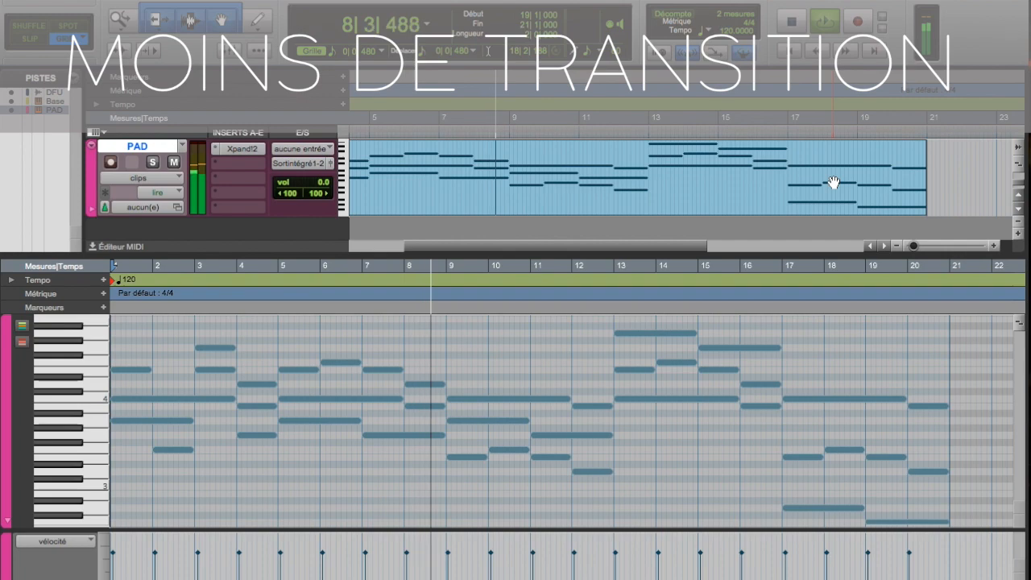